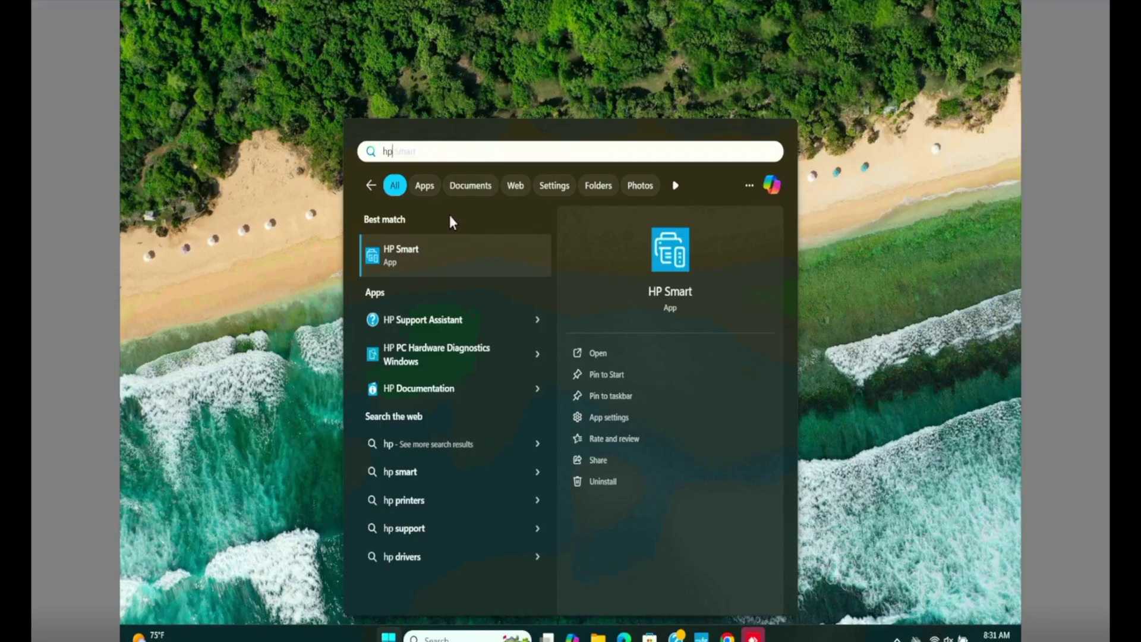
Step: Launch HP Smart from the search results to see the DeskJet 4100 and its ink levels
{"action": "key", "text": "Return"}
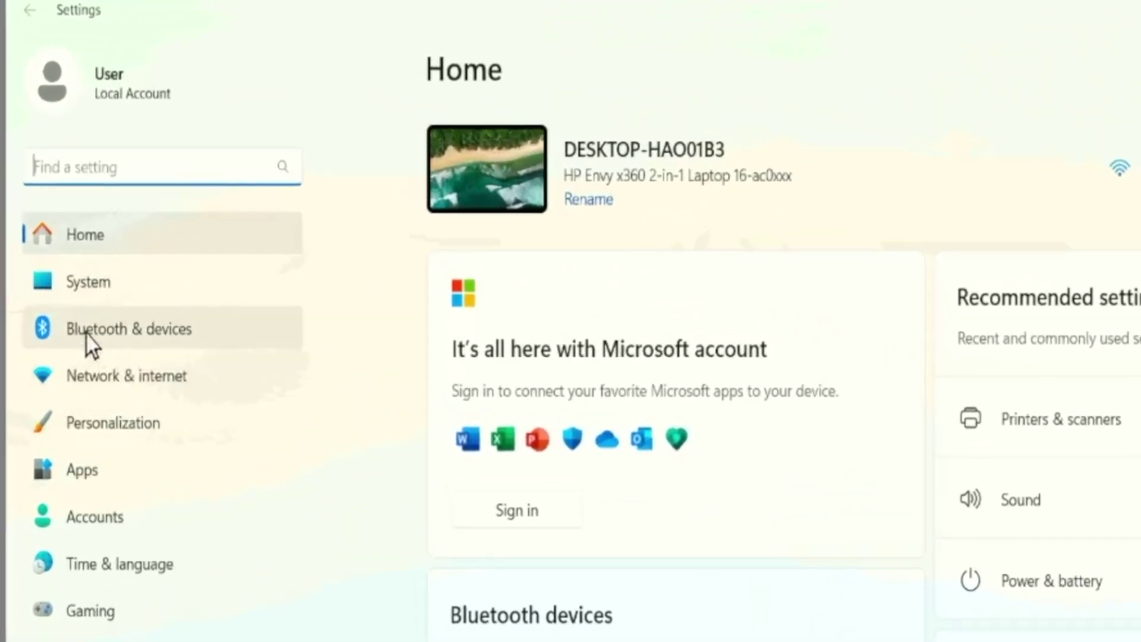
Step: Go to Bluetooth & devices > Printers & scanners to list both HP DeskJet 4100 entries
{"action": "left_click", "coordinate": [89, 332]}
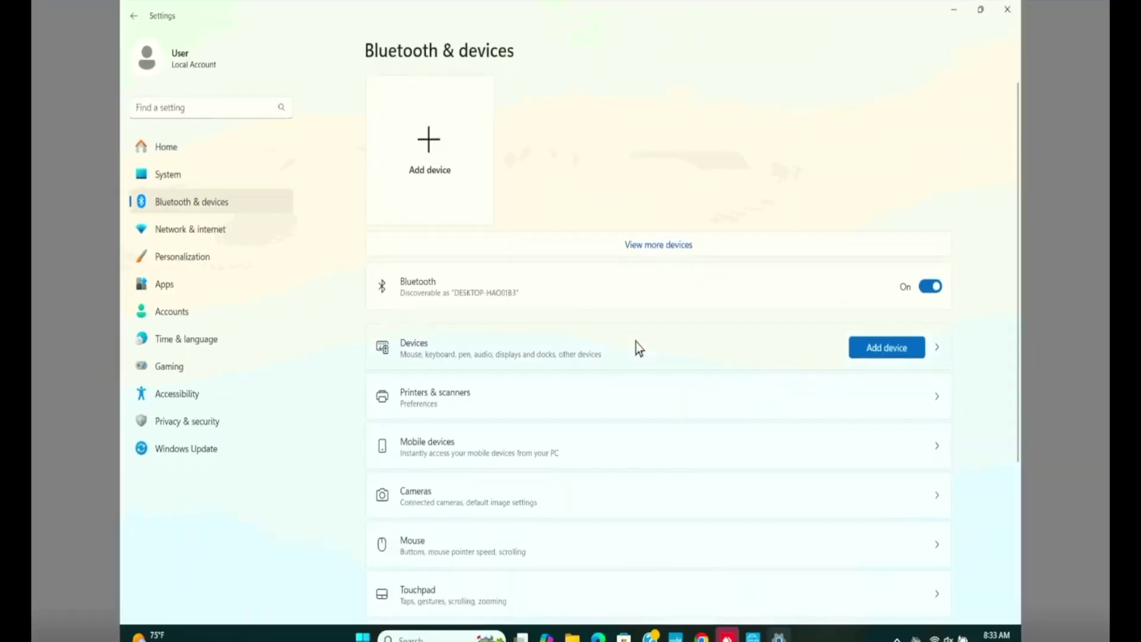
{"action": "scroll", "coordinate": [519, 360], "scroll_direction": "down", "scroll_amount": 1}
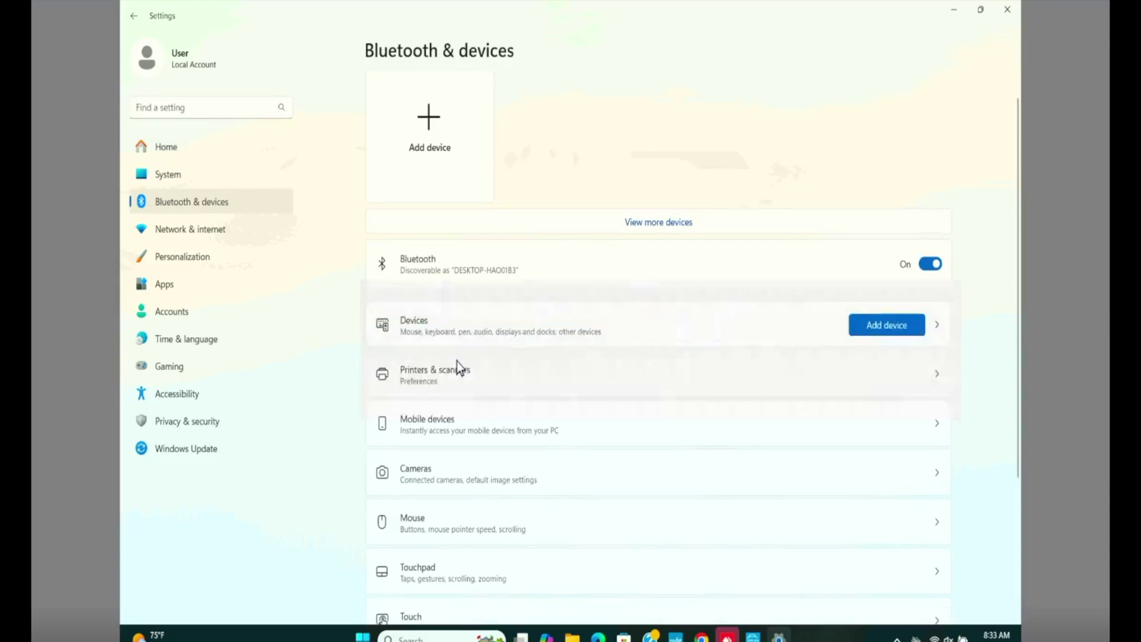
{"action": "left_click", "coordinate": [470, 375]}
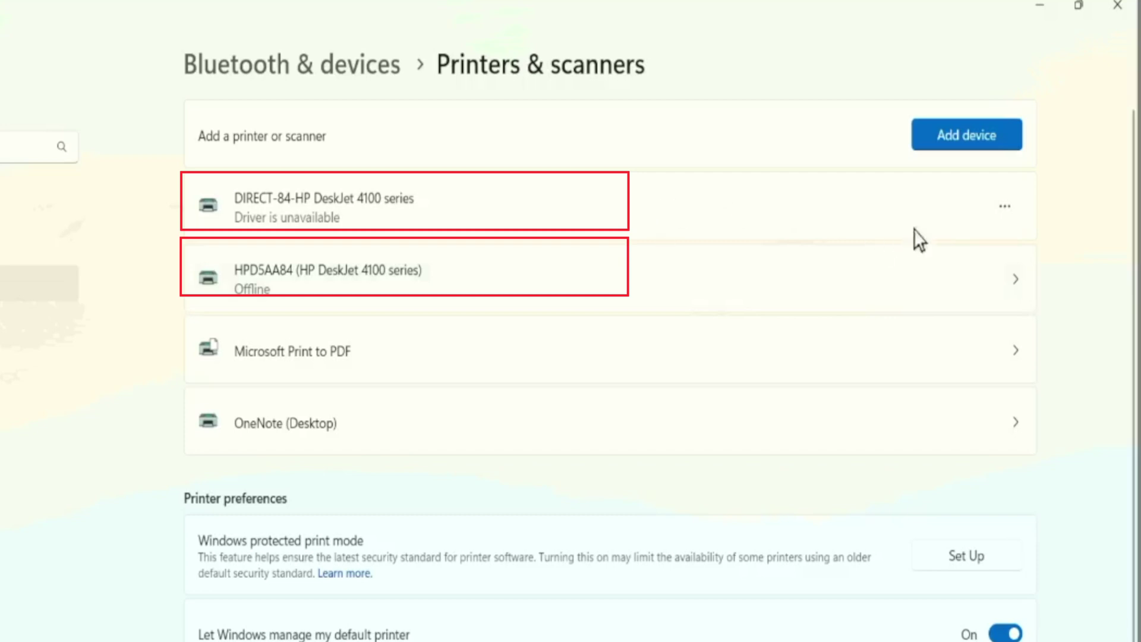
Step: Remove the DIRECT-84 and HPD5AA84 (HP DeskJet 4100 series) printer entries
{"action": "left_click", "coordinate": [1003, 208]}
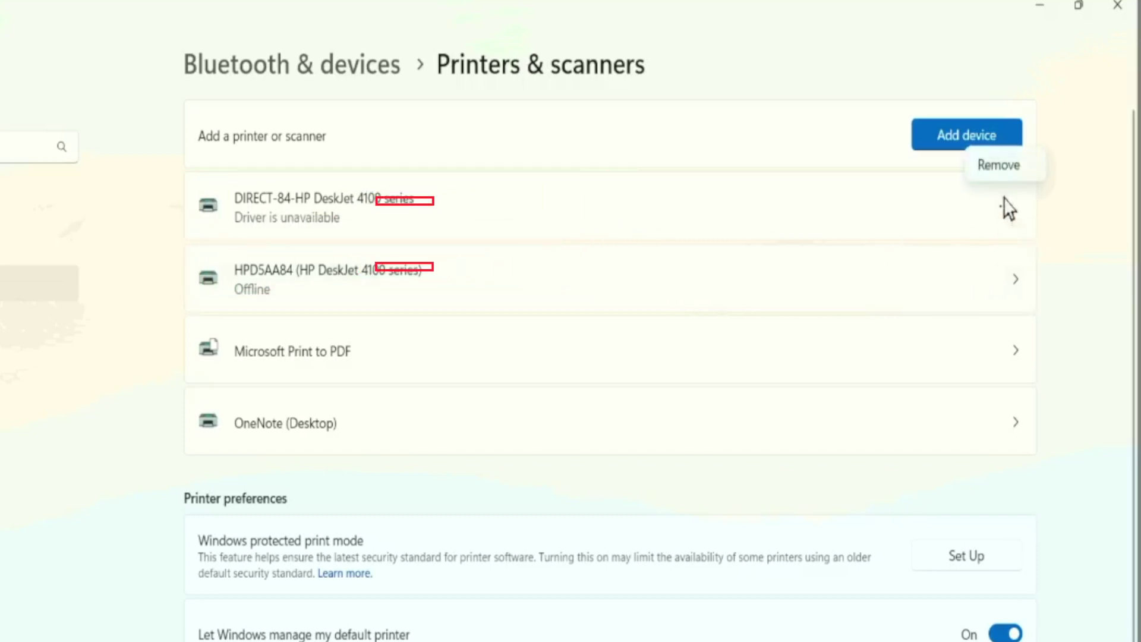
{"action": "left_click", "coordinate": [996, 166]}
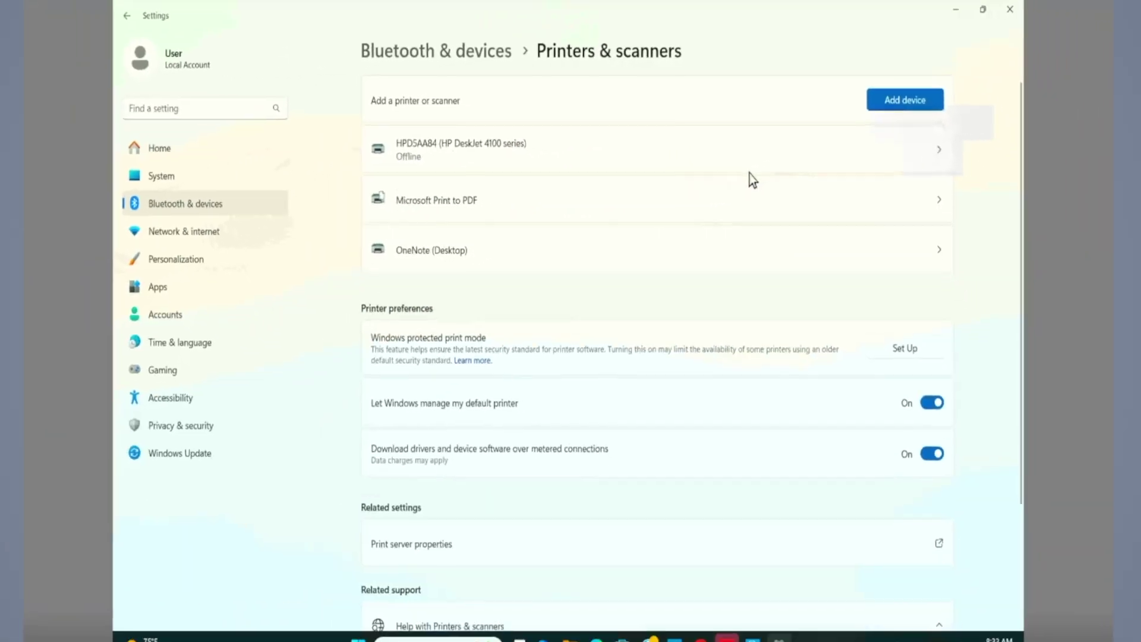
{"action": "left_click", "coordinate": [746, 226]}
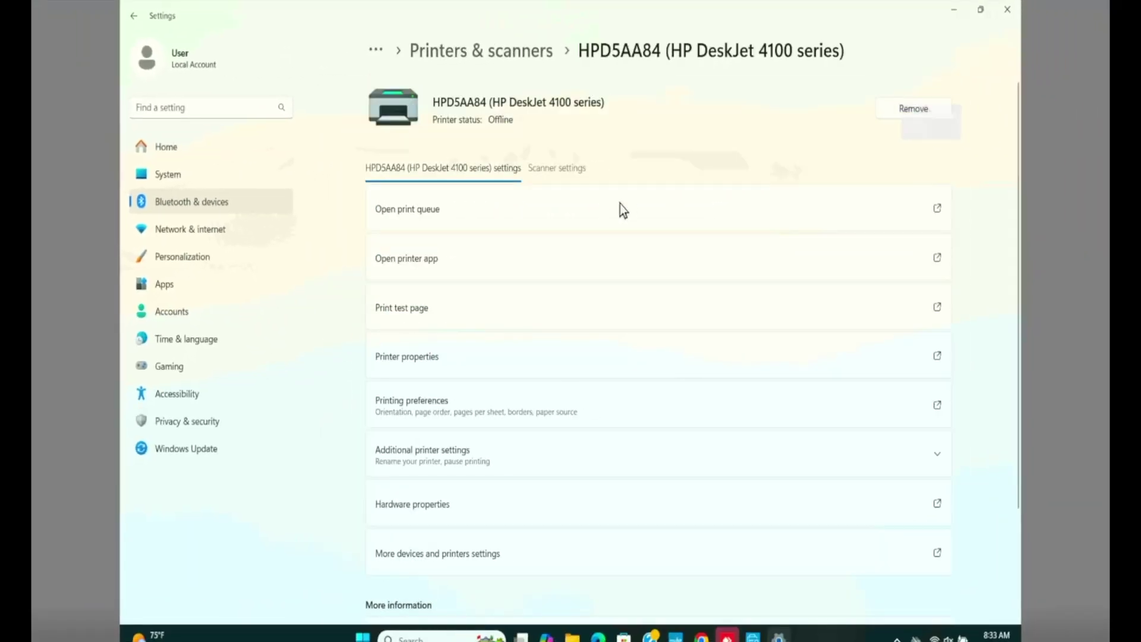
{"action": "left_click", "coordinate": [928, 115]}
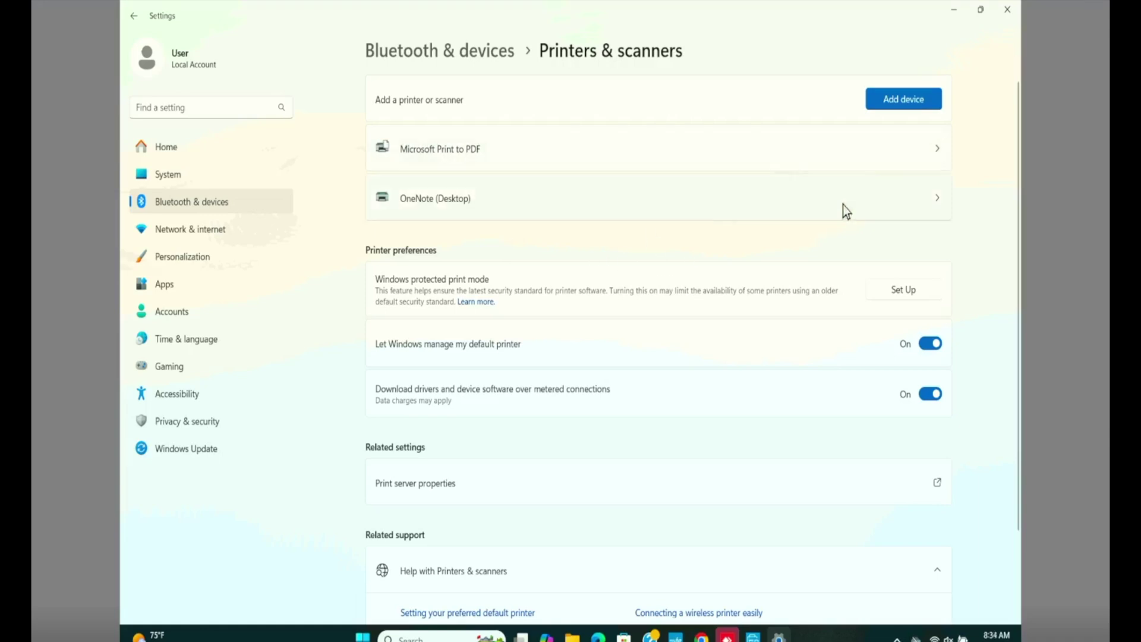
Step: Scan for printers with Add device, then close Settings and show the Start menu's power options
{"action": "left_click", "coordinate": [912, 101]}
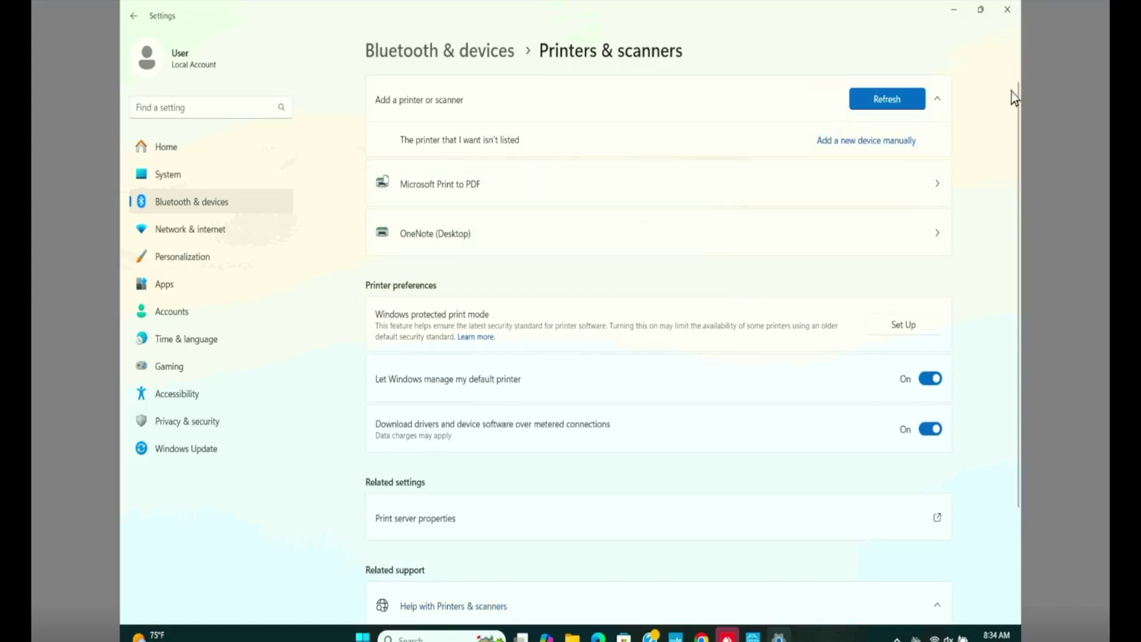
{"action": "left_click", "coordinate": [1007, 10]}
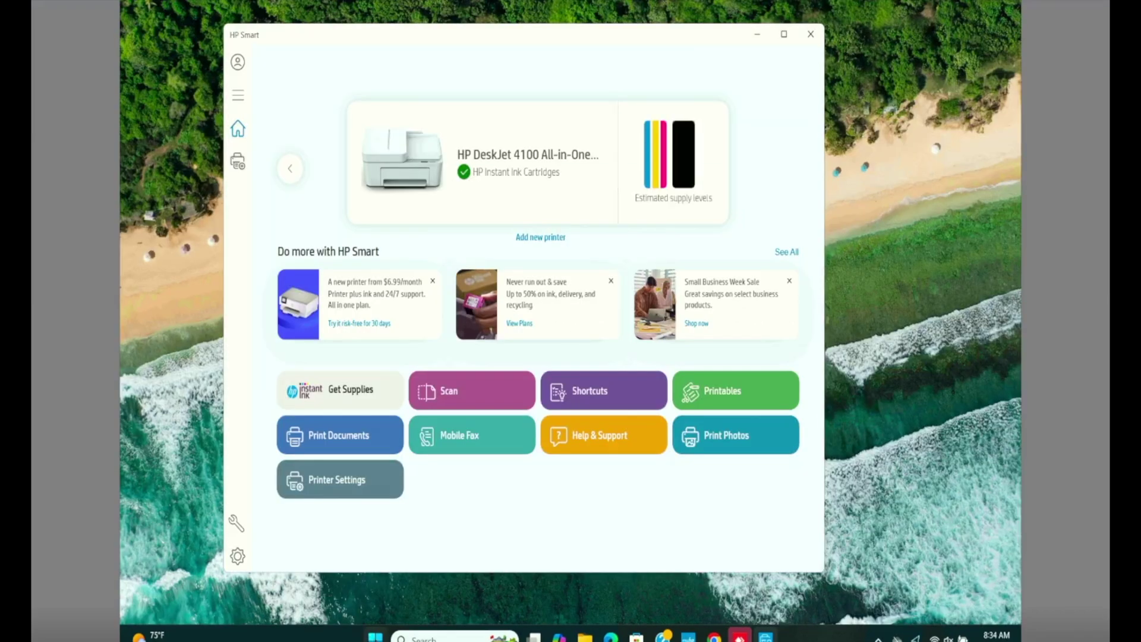
{"action": "key", "text": "super"}
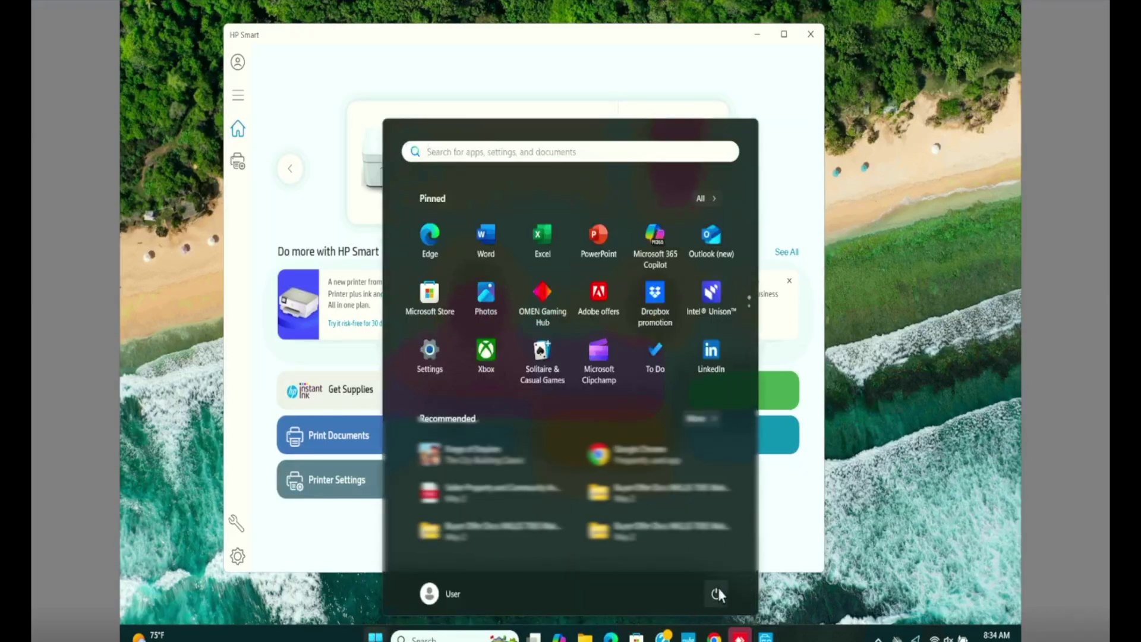
{"action": "left_click", "coordinate": [717, 592]}
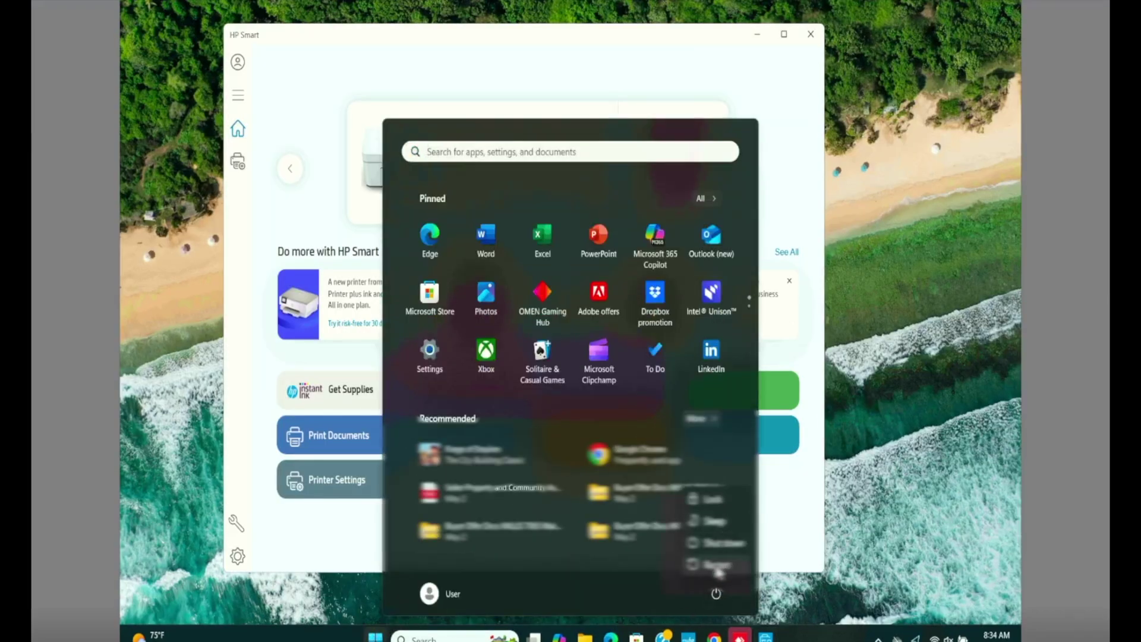
Step: Restart the PC, return to Printers & scanners, and scan for printers again, then refresh
{"action": "left_click", "coordinate": [717, 567]}
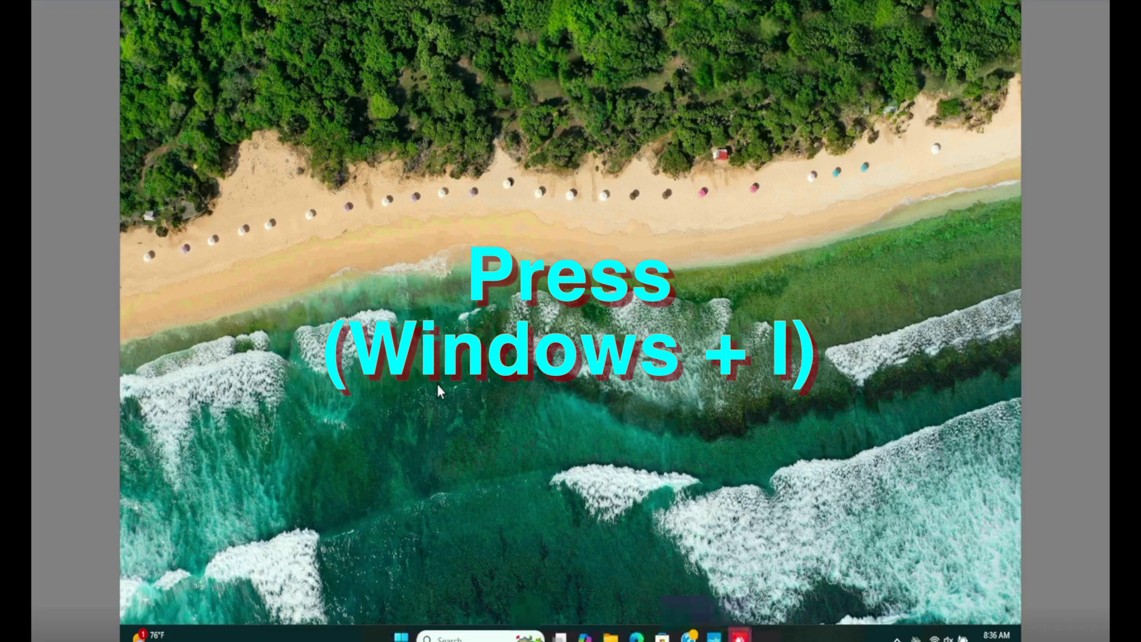
{"action": "key", "text": "super+i"}
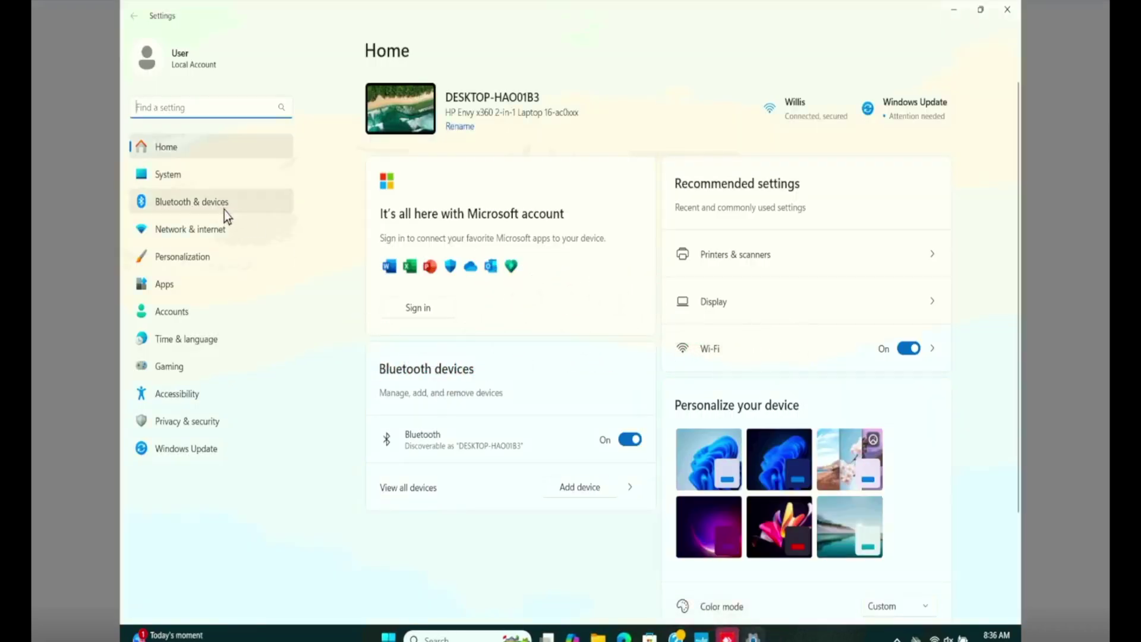
{"action": "left_click", "coordinate": [181, 211]}
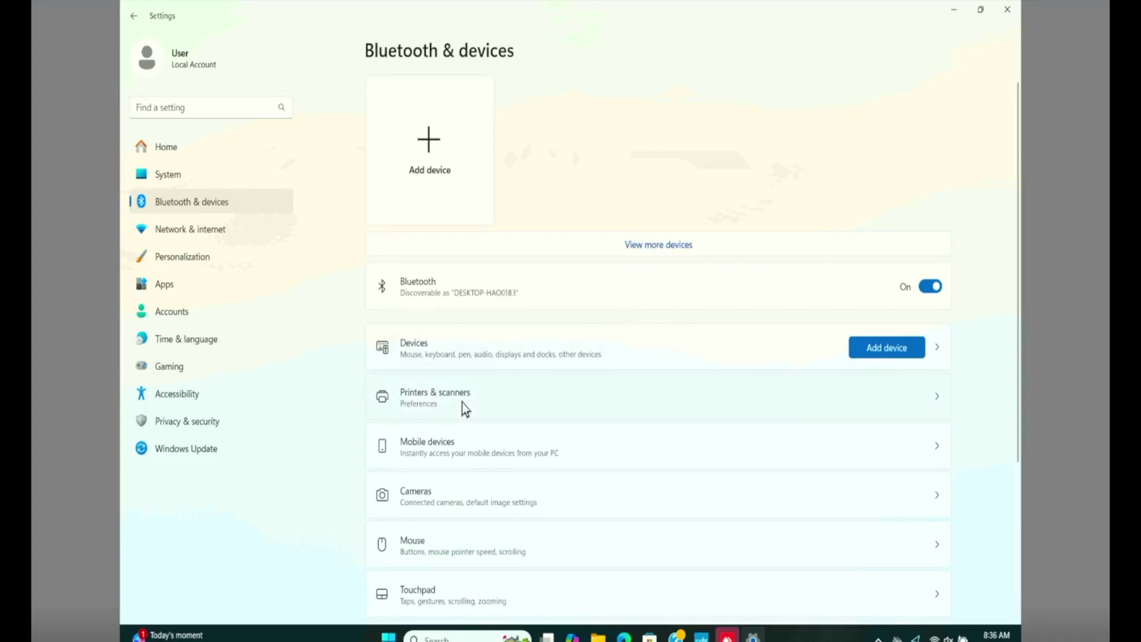
{"action": "left_click", "coordinate": [463, 407]}
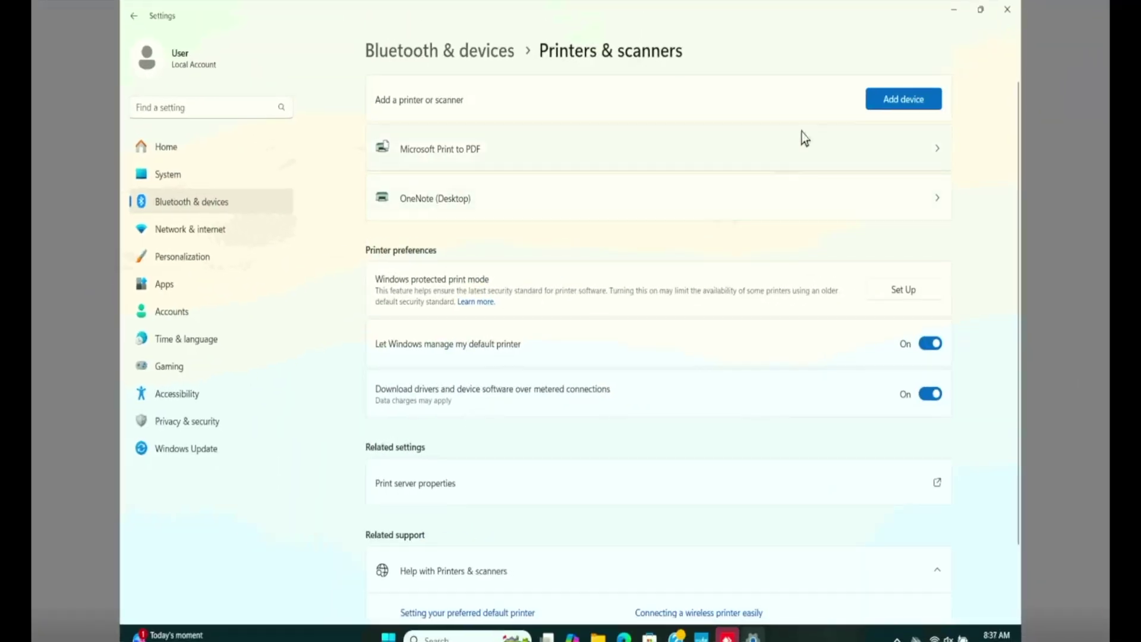
{"action": "left_click", "coordinate": [900, 98]}
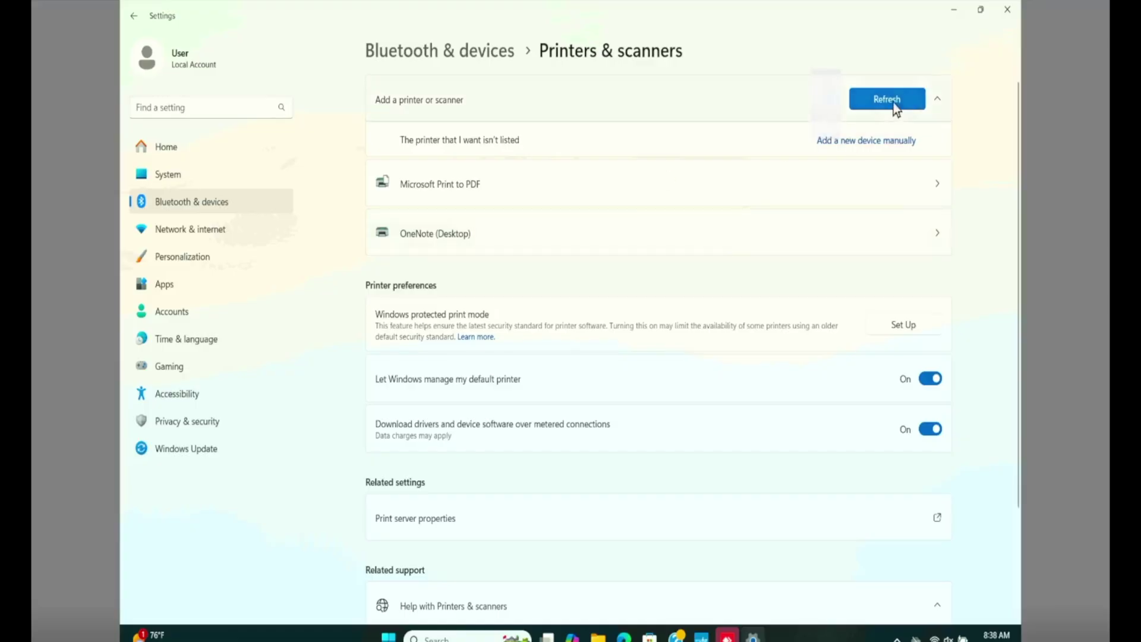
{"action": "left_click", "coordinate": [889, 100]}
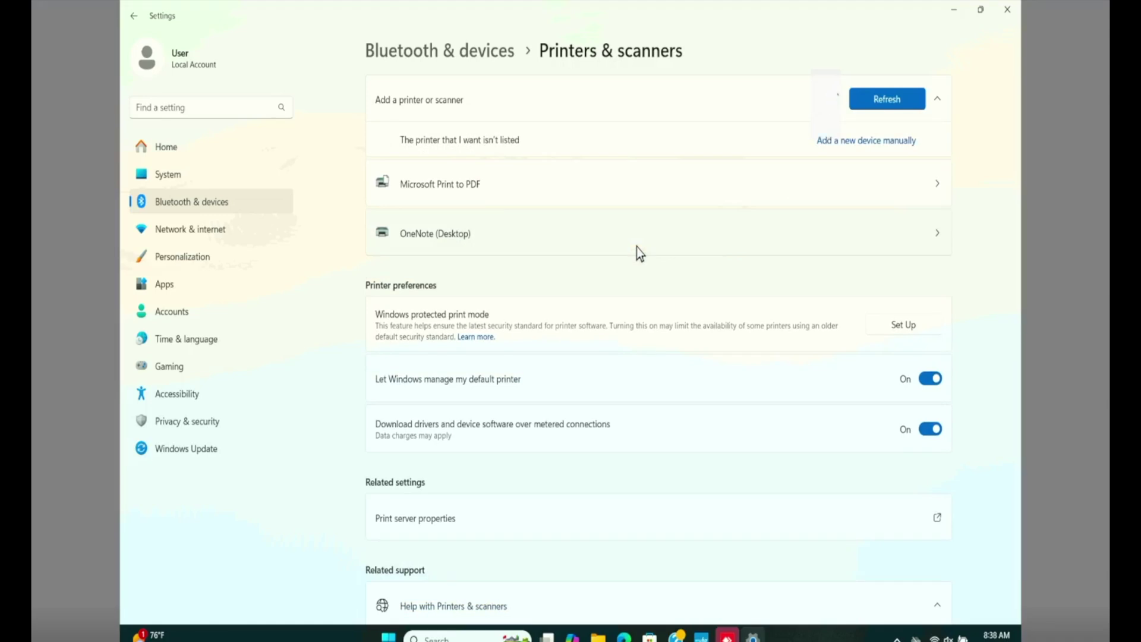
Step: Launch HP Smart and view the DeskJet 4100's Network Information showing IP 192.168.1.115
{"action": "key", "text": "super"}
{"action": "type", "text": "hp sma"}
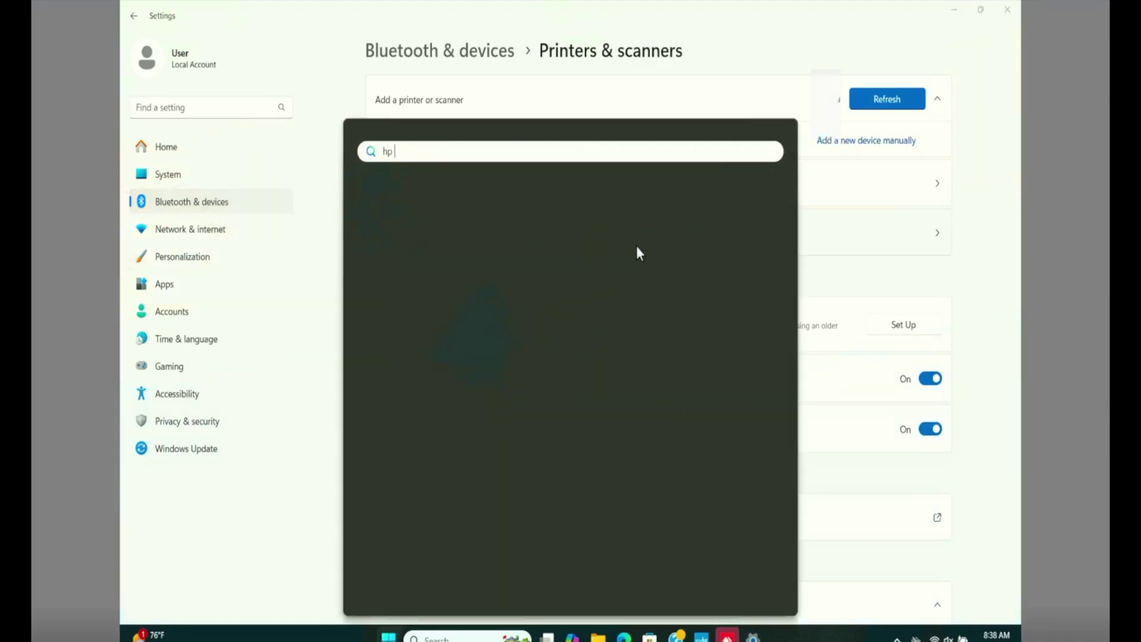
{"action": "type", "text": "rt"}
{"action": "key", "text": "Return"}
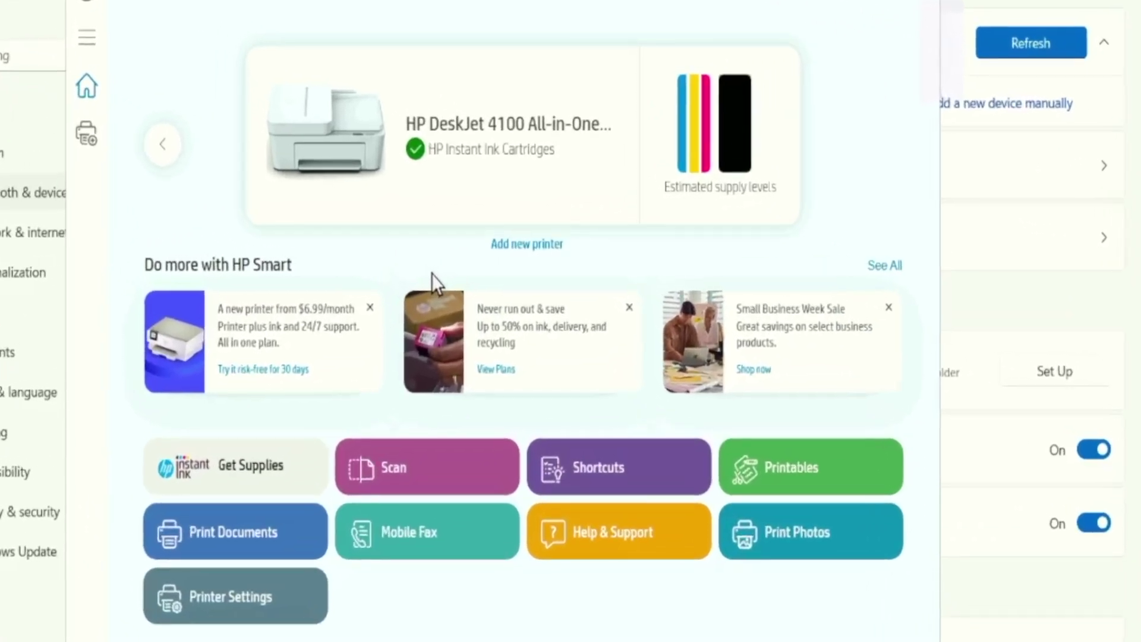
{"action": "left_click", "coordinate": [258, 594]}
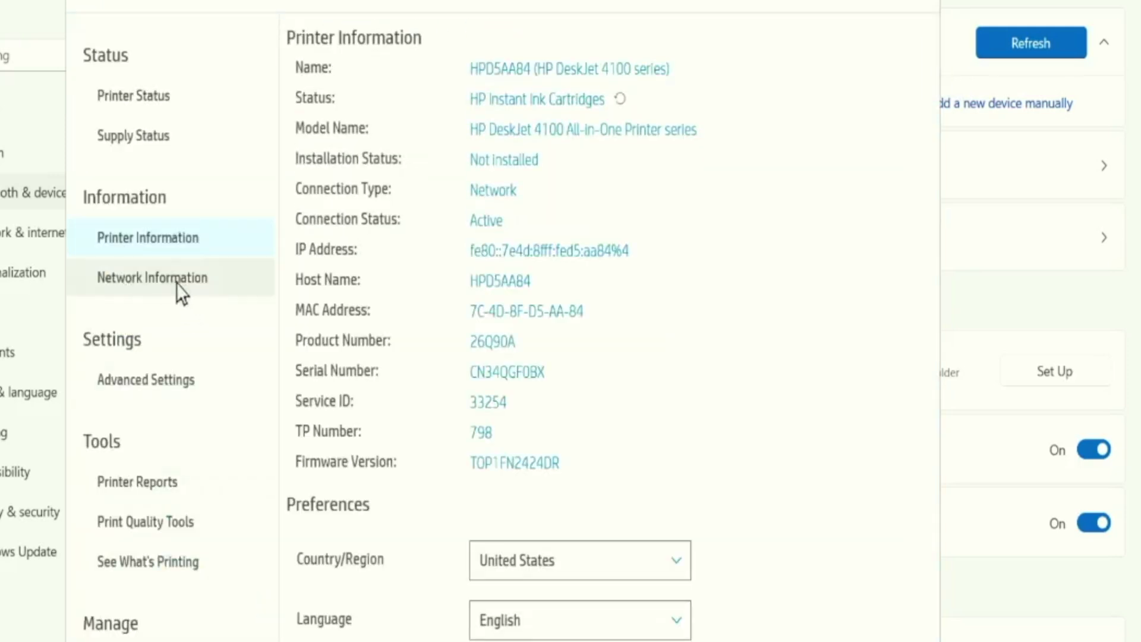
{"action": "left_click", "coordinate": [176, 283]}
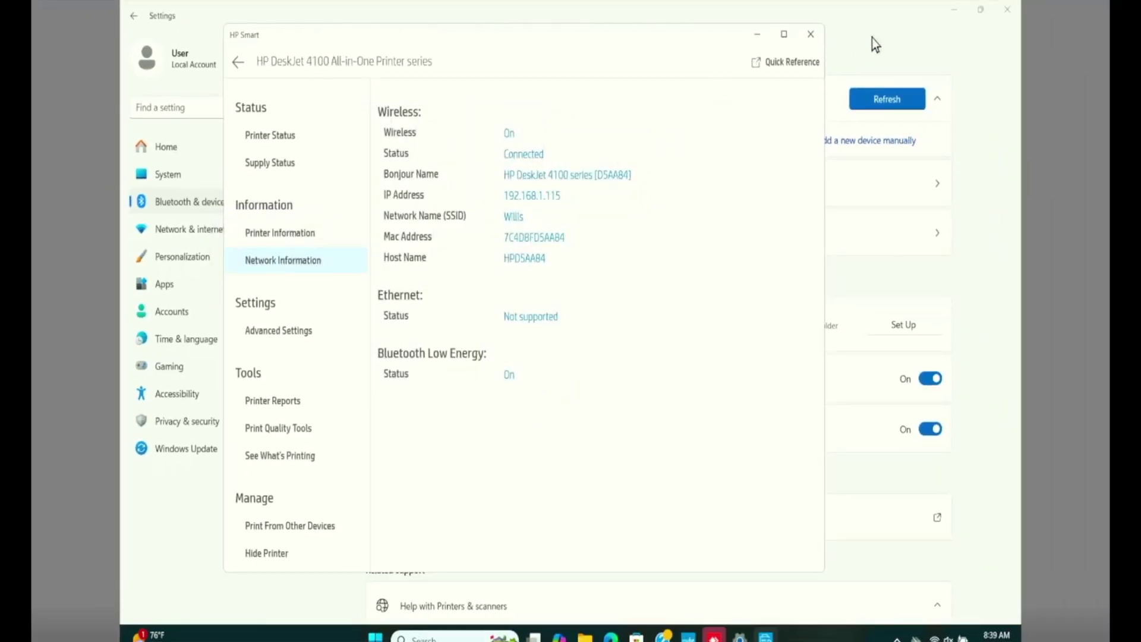
Step: Start adding an unlisted printer manually, choosing the IP address or hostname option
{"action": "left_click", "coordinate": [758, 34]}
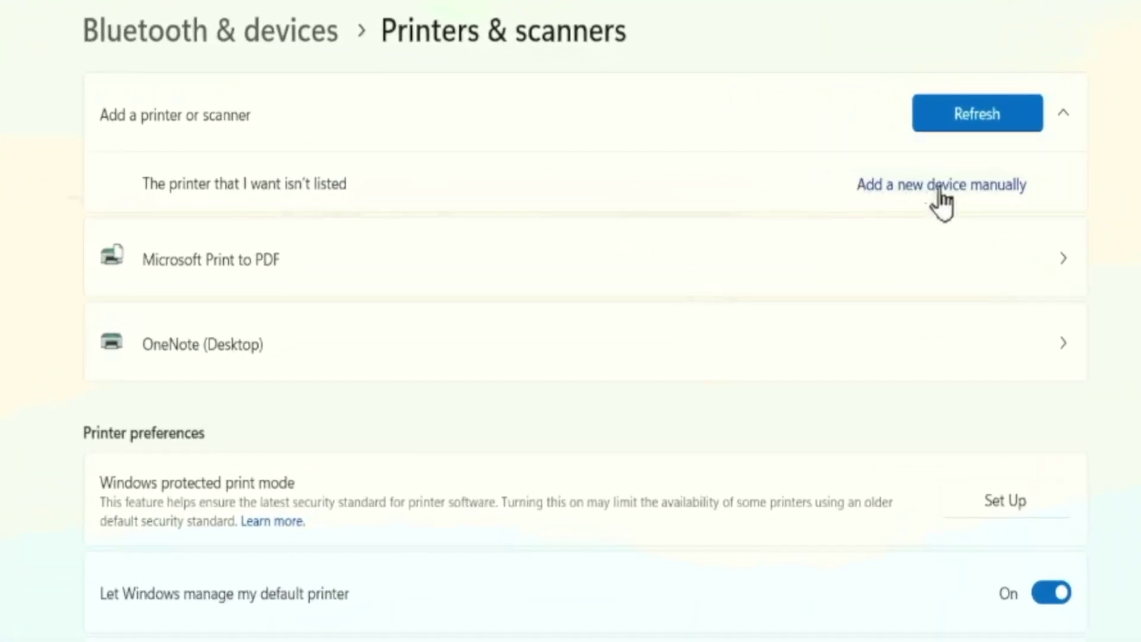
{"action": "left_click", "coordinate": [1010, 193]}
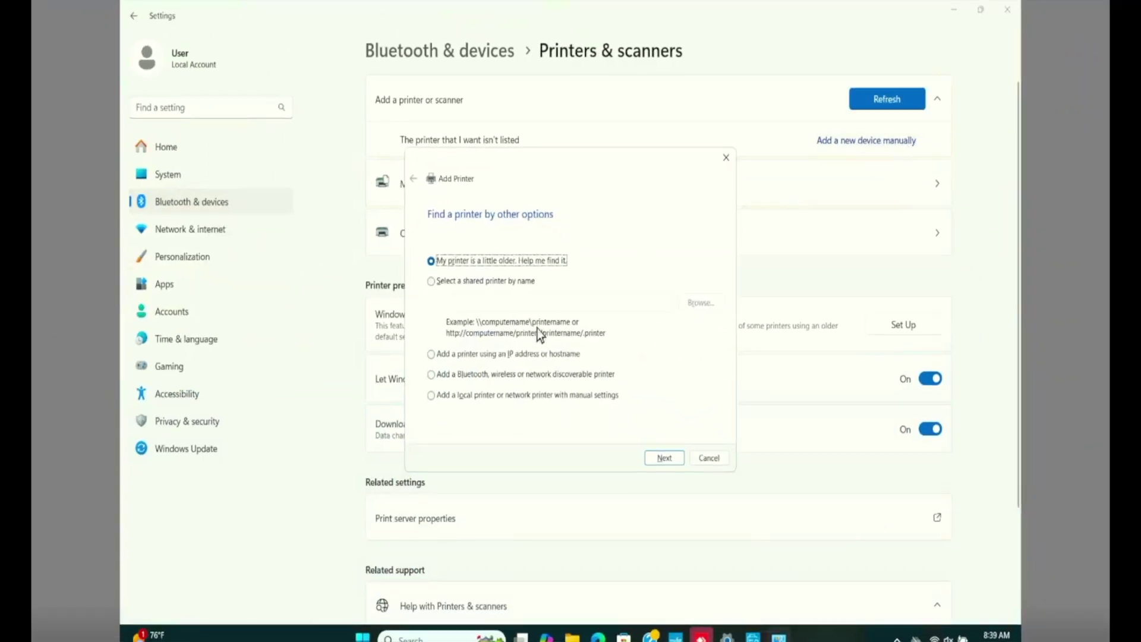
{"action": "left_click", "coordinate": [431, 354]}
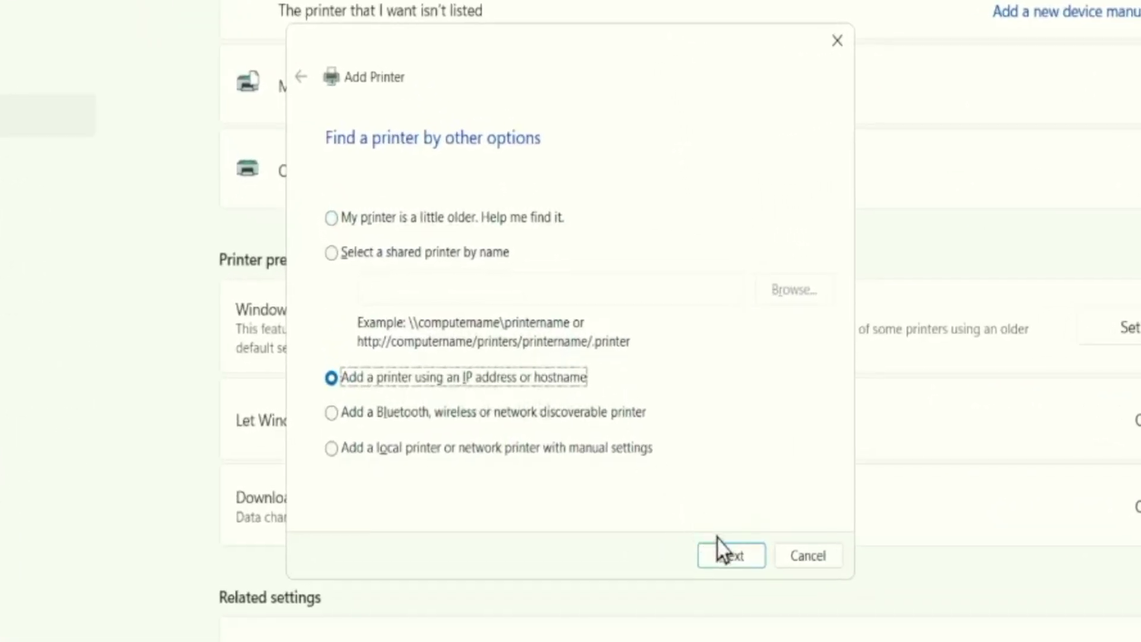
{"action": "left_click", "coordinate": [725, 552]}
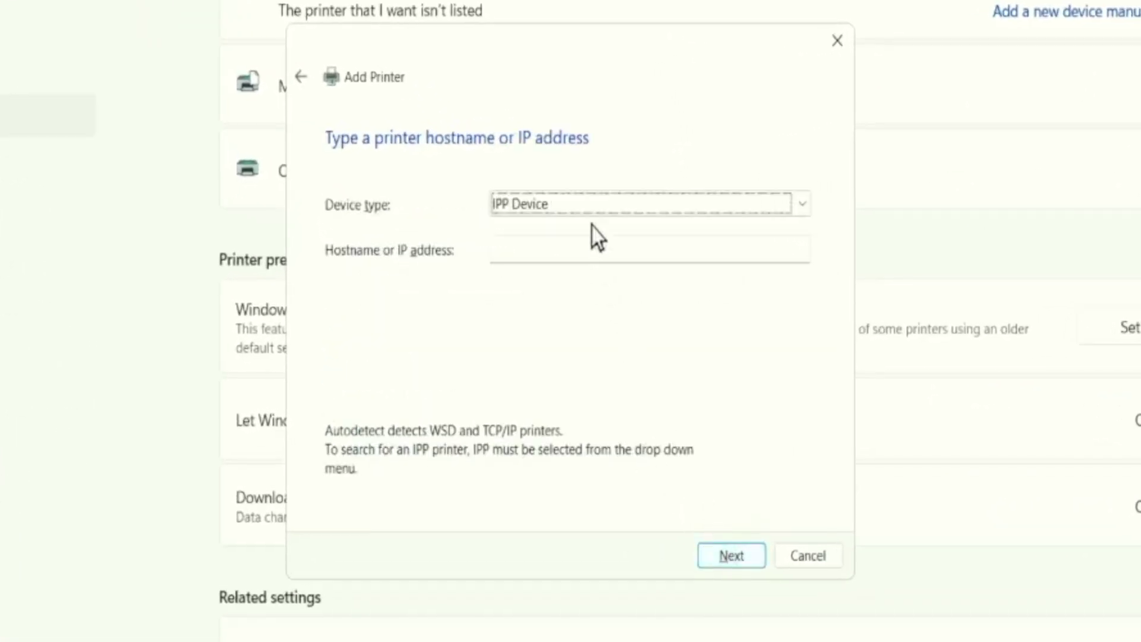
Step: Set device type to Autodetect and connect to the printer at 192.168.1.115
{"action": "left_click", "coordinate": [569, 203]}
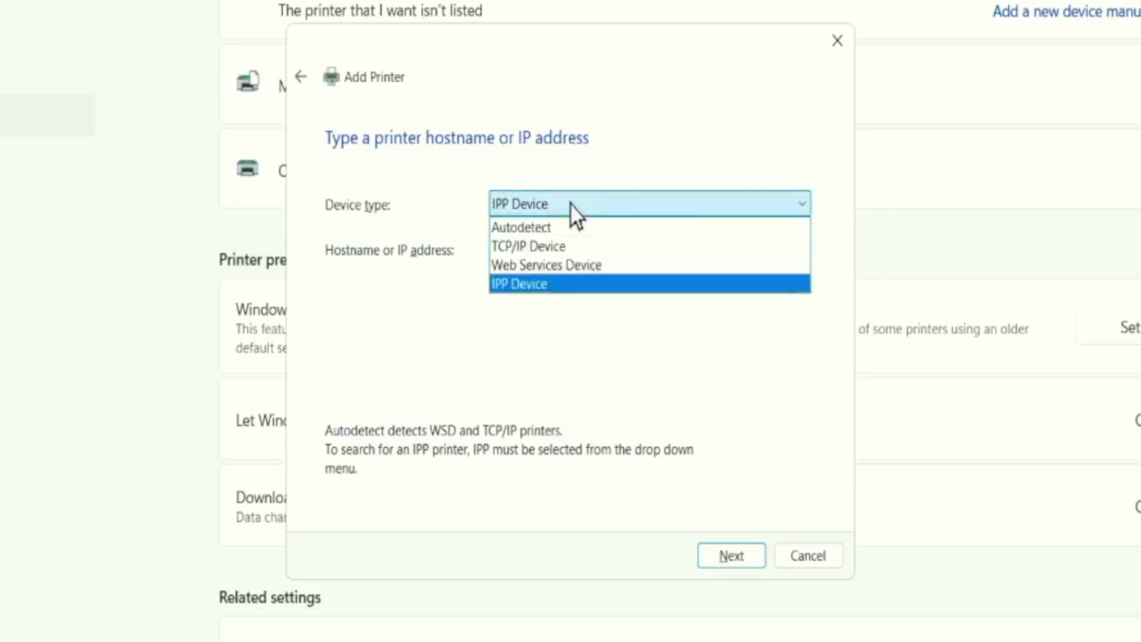
{"action": "left_click", "coordinate": [533, 228]}
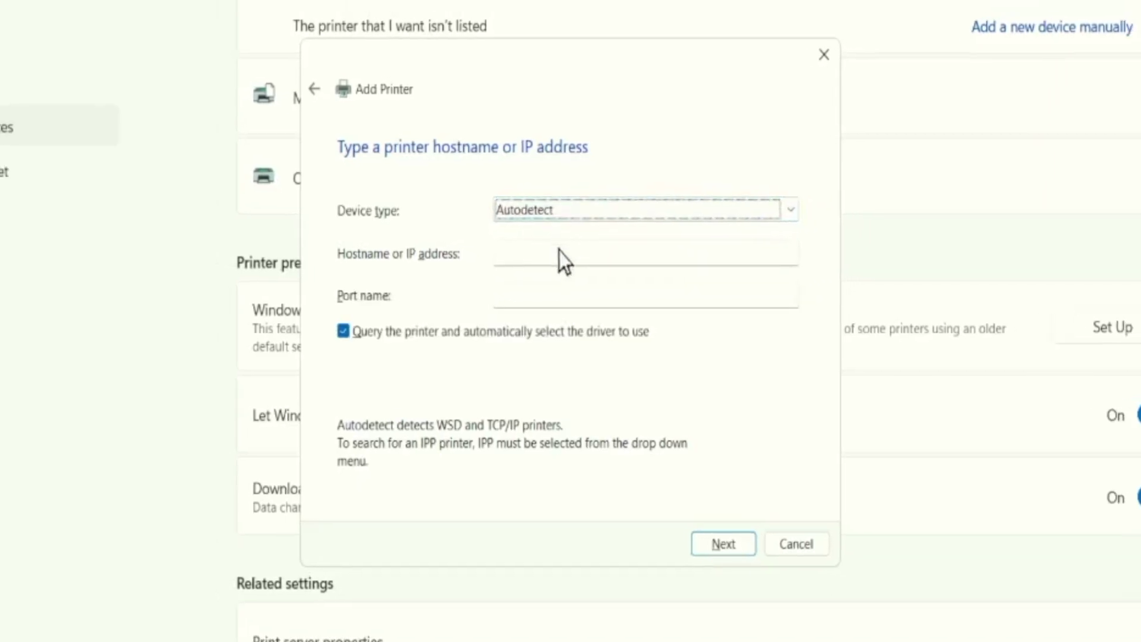
{"action": "left_click", "coordinate": [546, 277]}
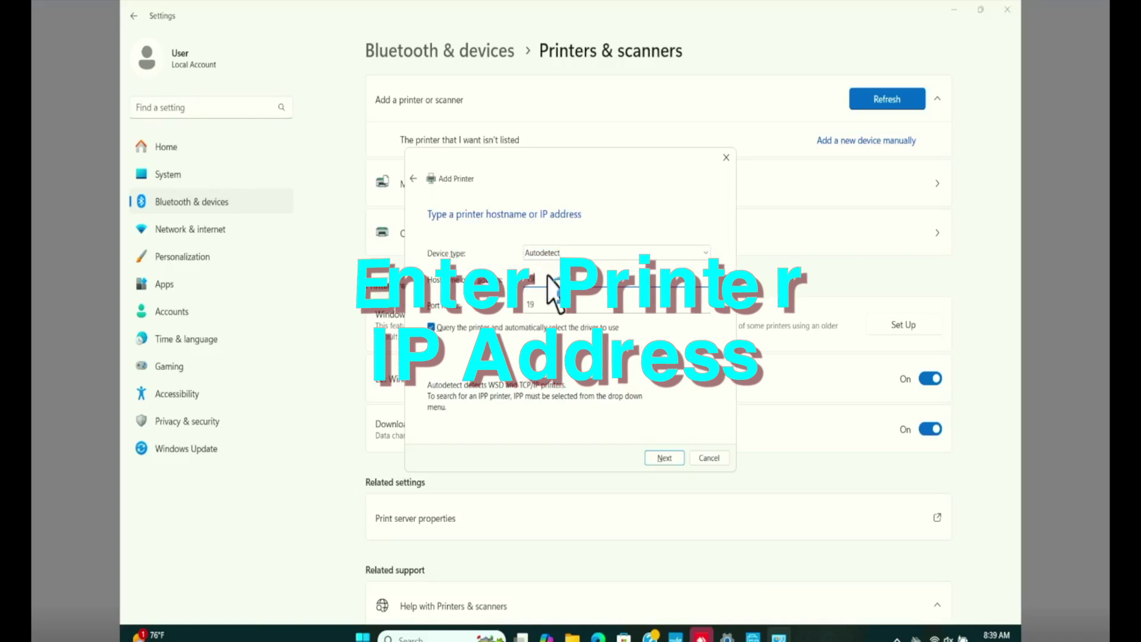
{"action": "type", "text": "192.168.1.115"}
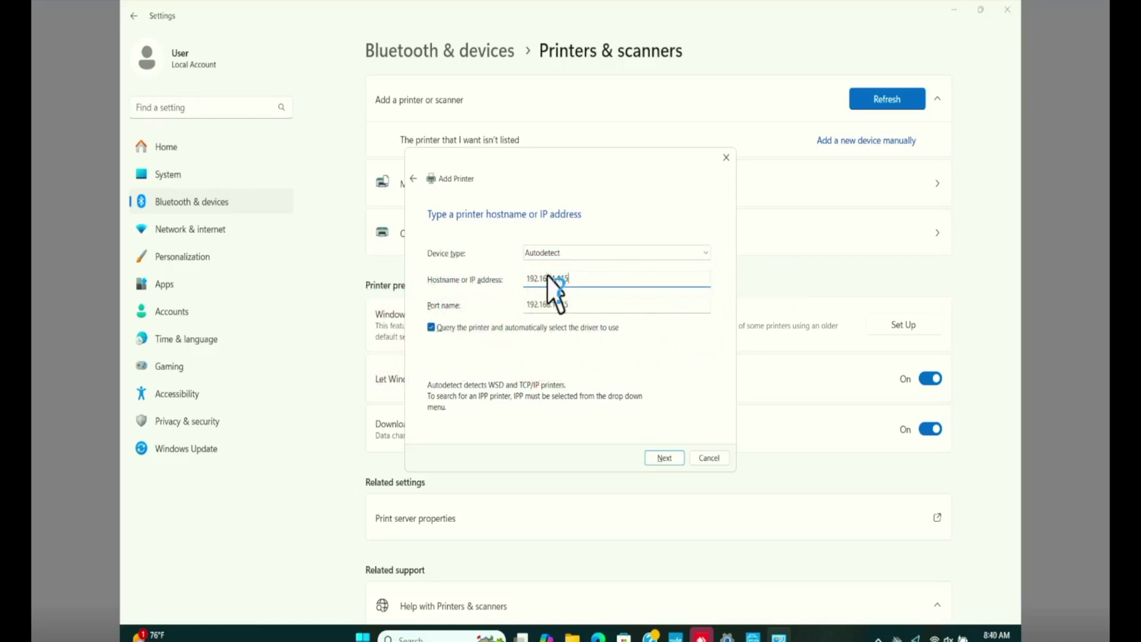
{"action": "left_click", "coordinate": [665, 458]}
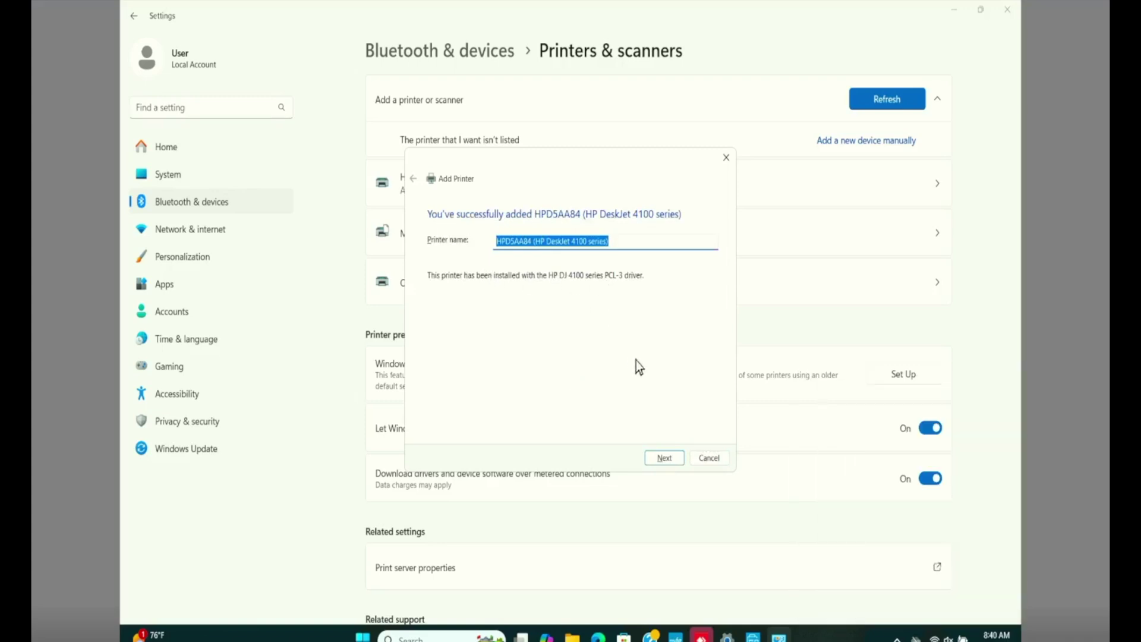
Step: Keep the suggested name HPD5AA84, skip sharing, print a test page, and open its print queue
{"action": "left_click", "coordinate": [665, 459]}
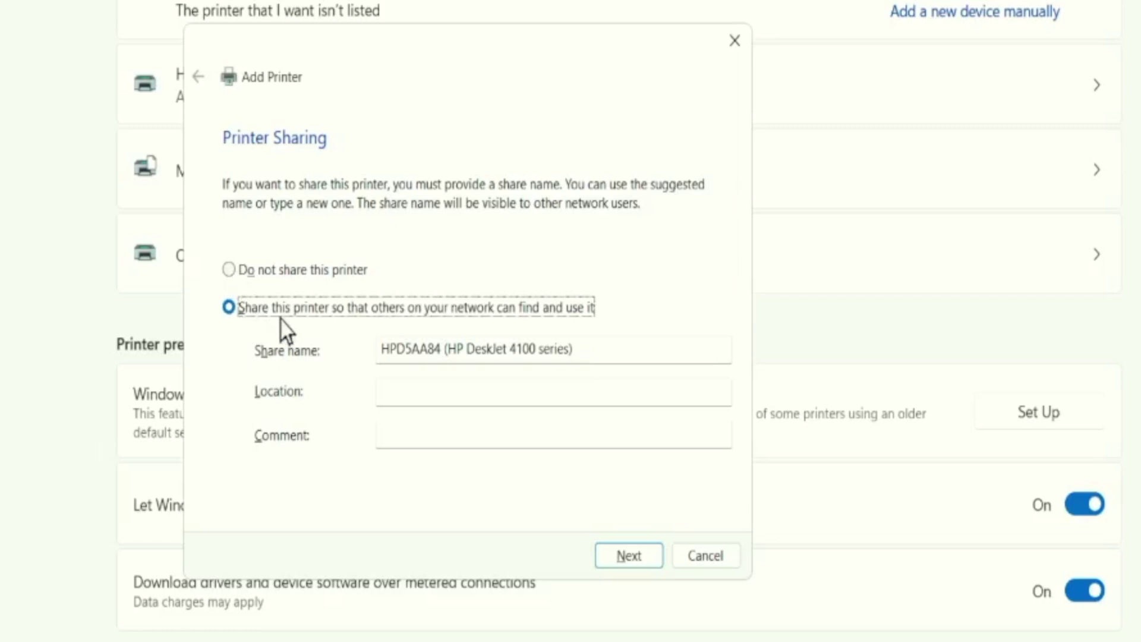
{"action": "left_click", "coordinate": [629, 564]}
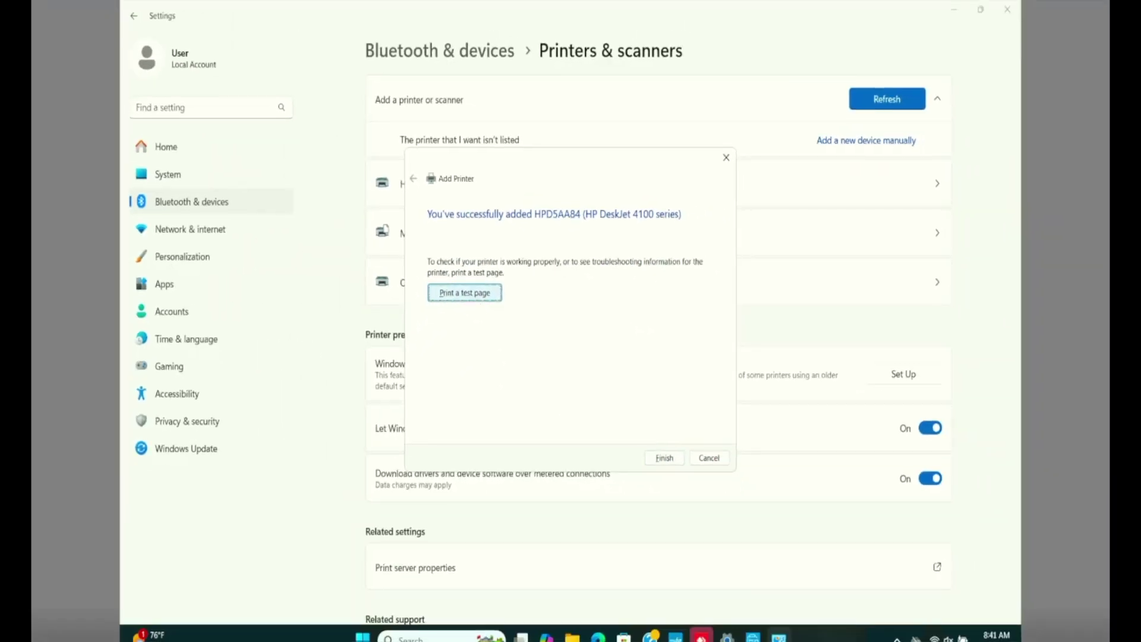
{"action": "left_click", "coordinate": [470, 293]}
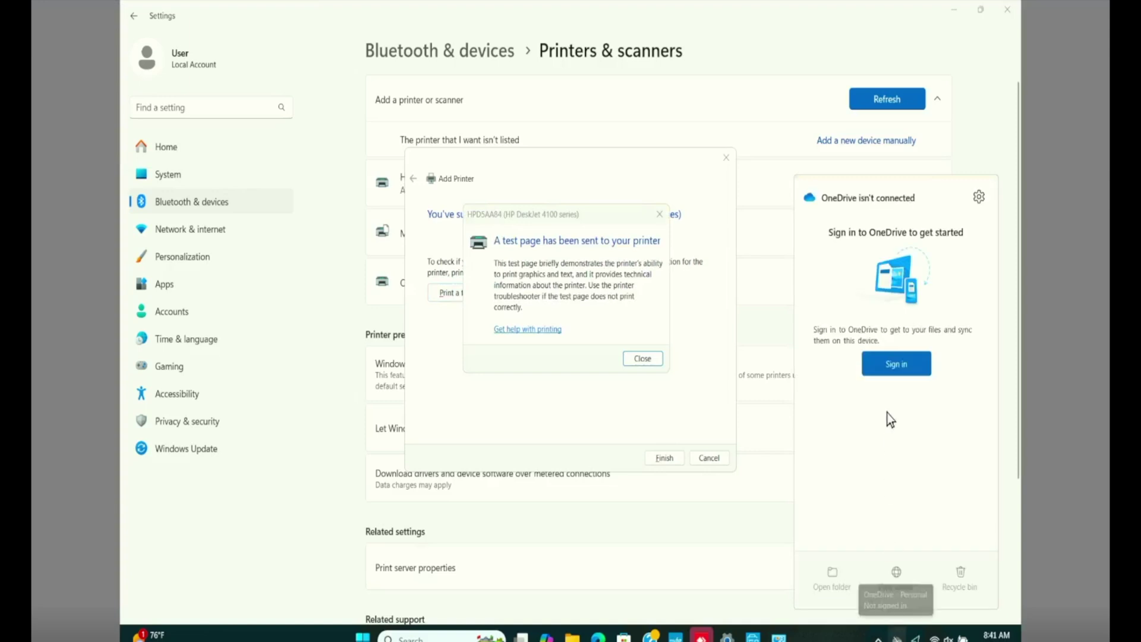
{"action": "left_click", "coordinate": [877, 638]}
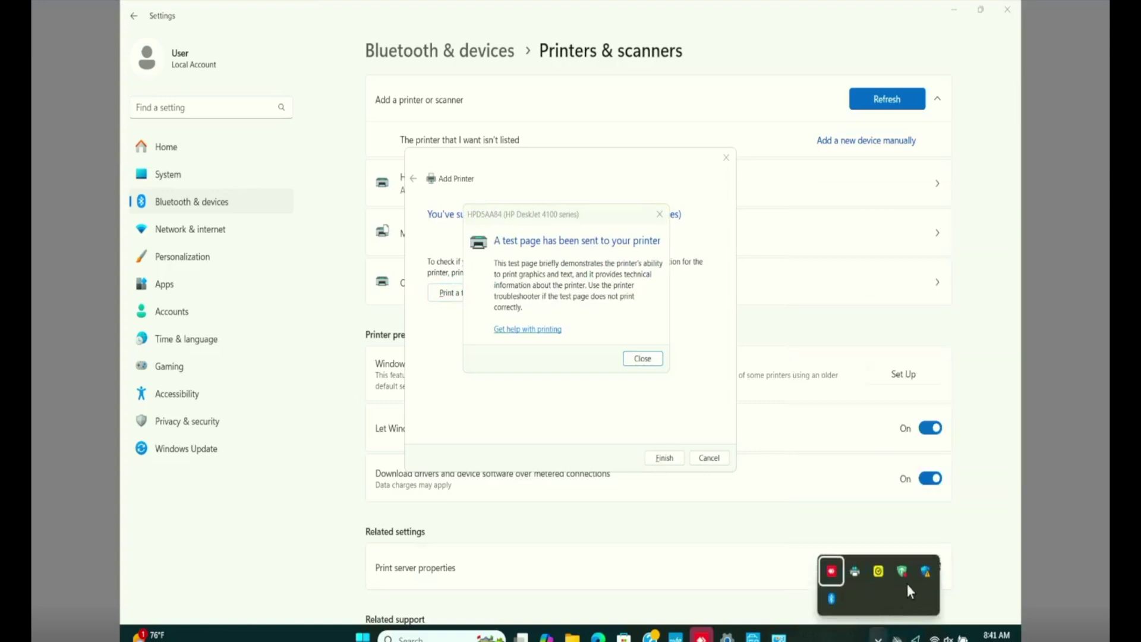
{"action": "left_click", "coordinate": [852, 569]}
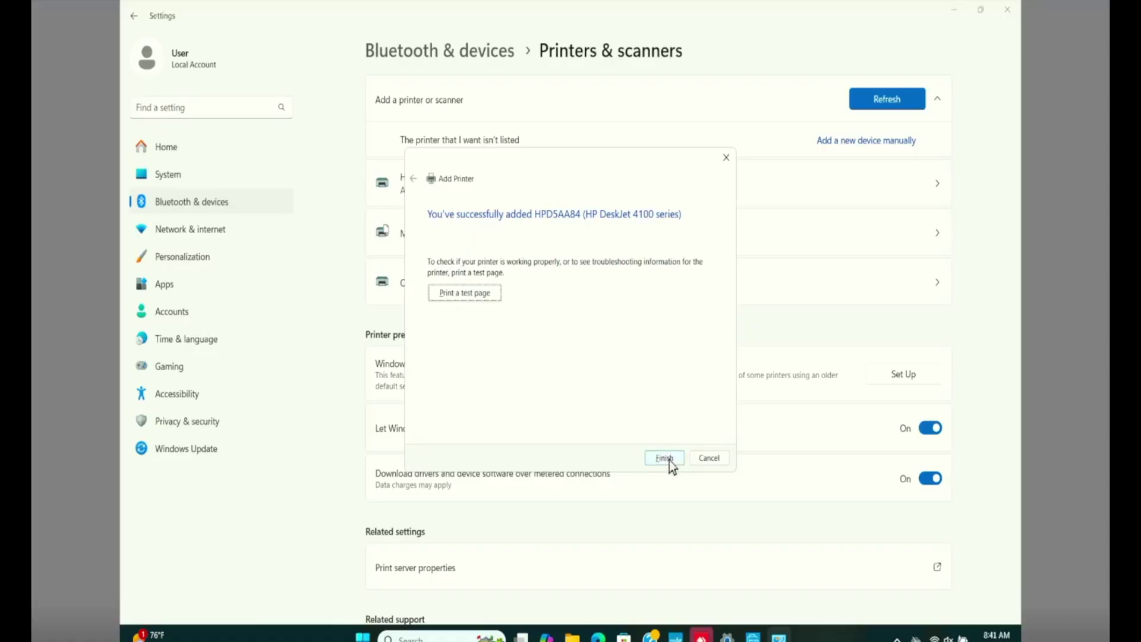
Step: Finish the Add Printer wizard and confirm Job 3 shows as Printed on HPD5AA84
{"action": "left_click", "coordinate": [664, 458]}
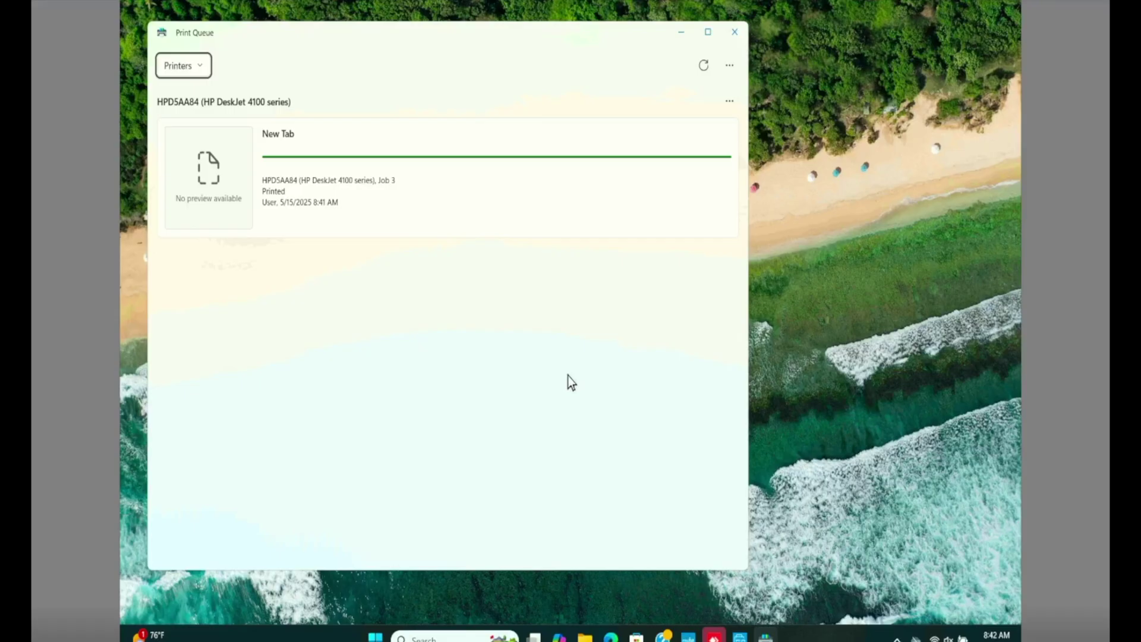
{"action": "left_click", "coordinate": [568, 375]}
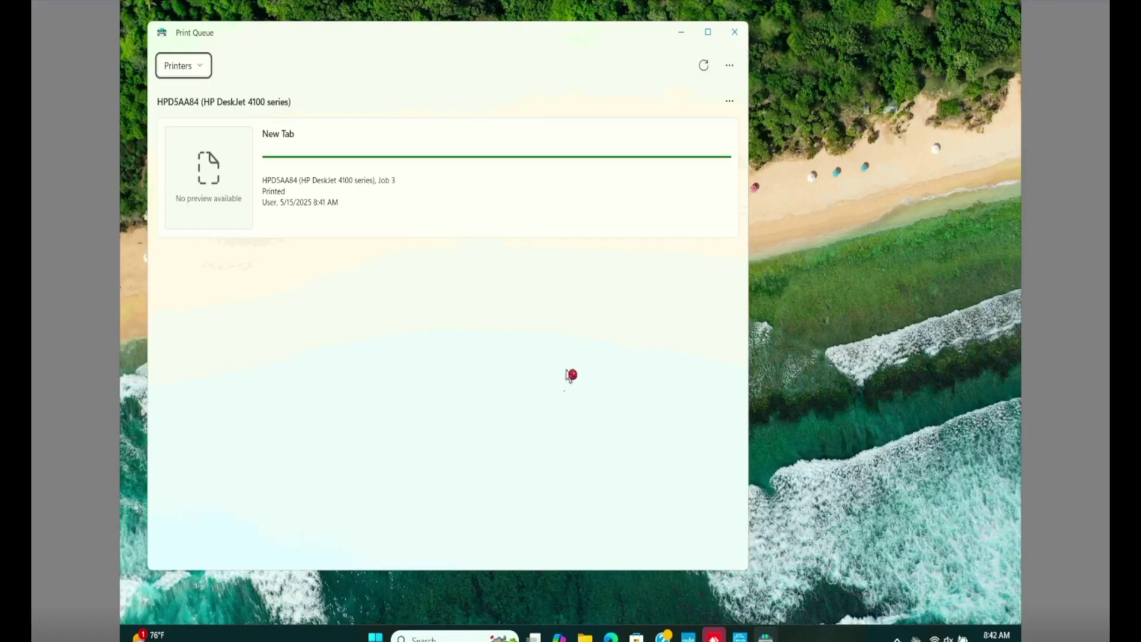